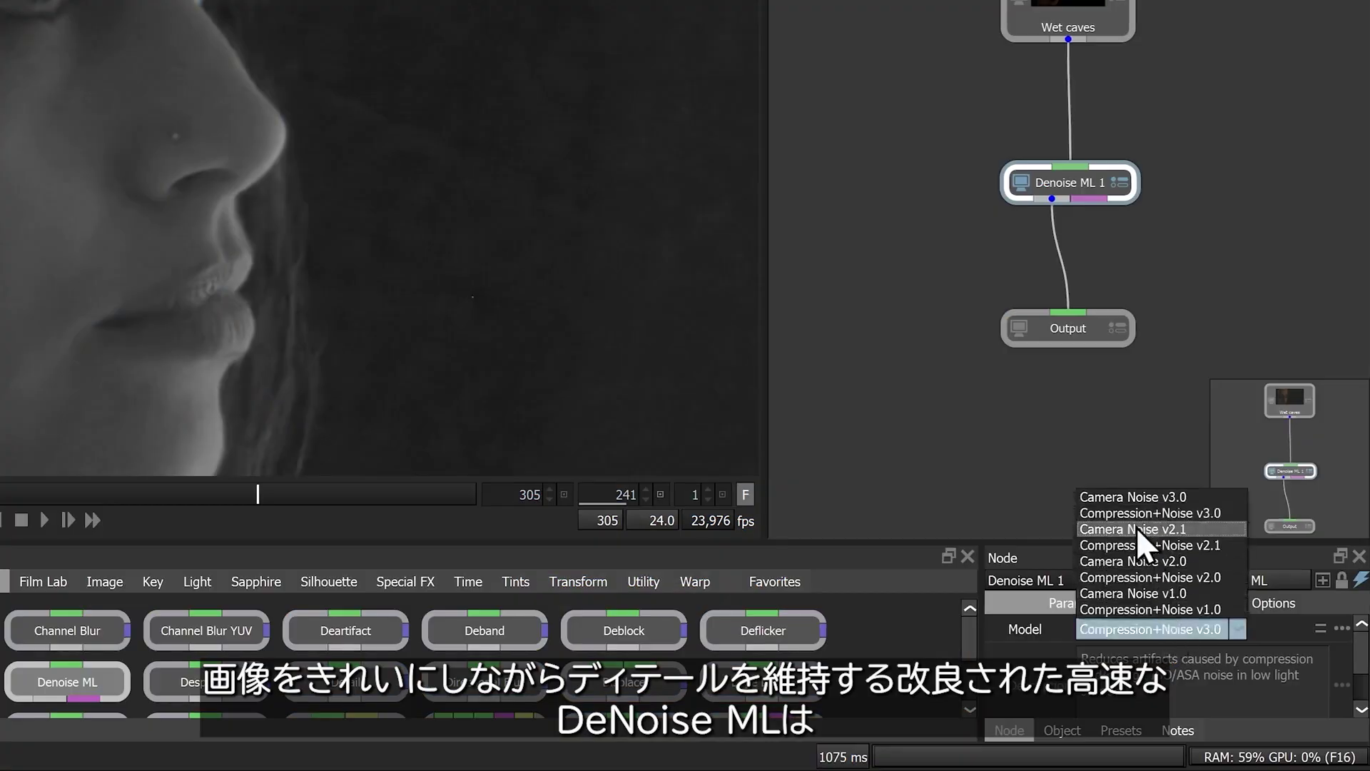
Choose a Denoise ML noise-reduction model for the dark face clip.
{"action": "left_click", "coordinate": [1137, 502]}
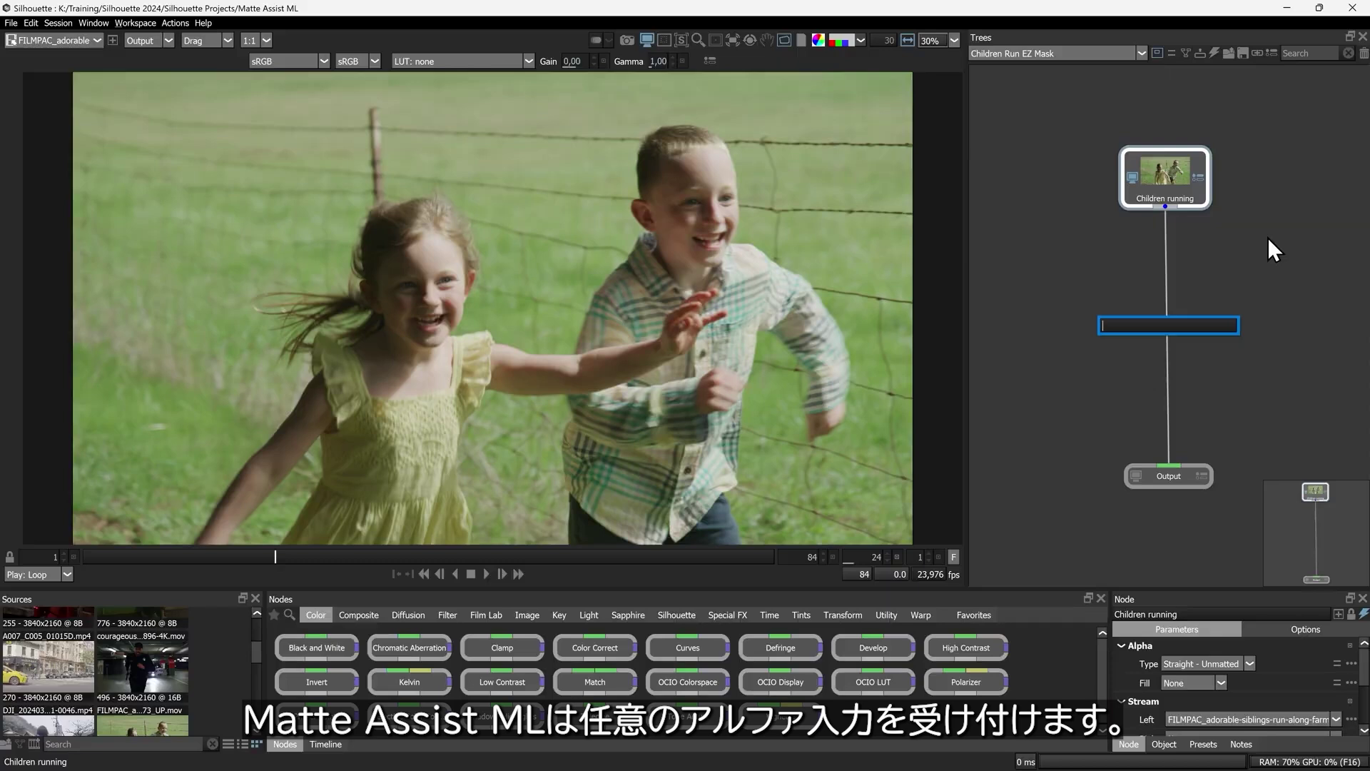
{"action": "type", "text": "e"}
{"action": "type", "text": "zmas"}
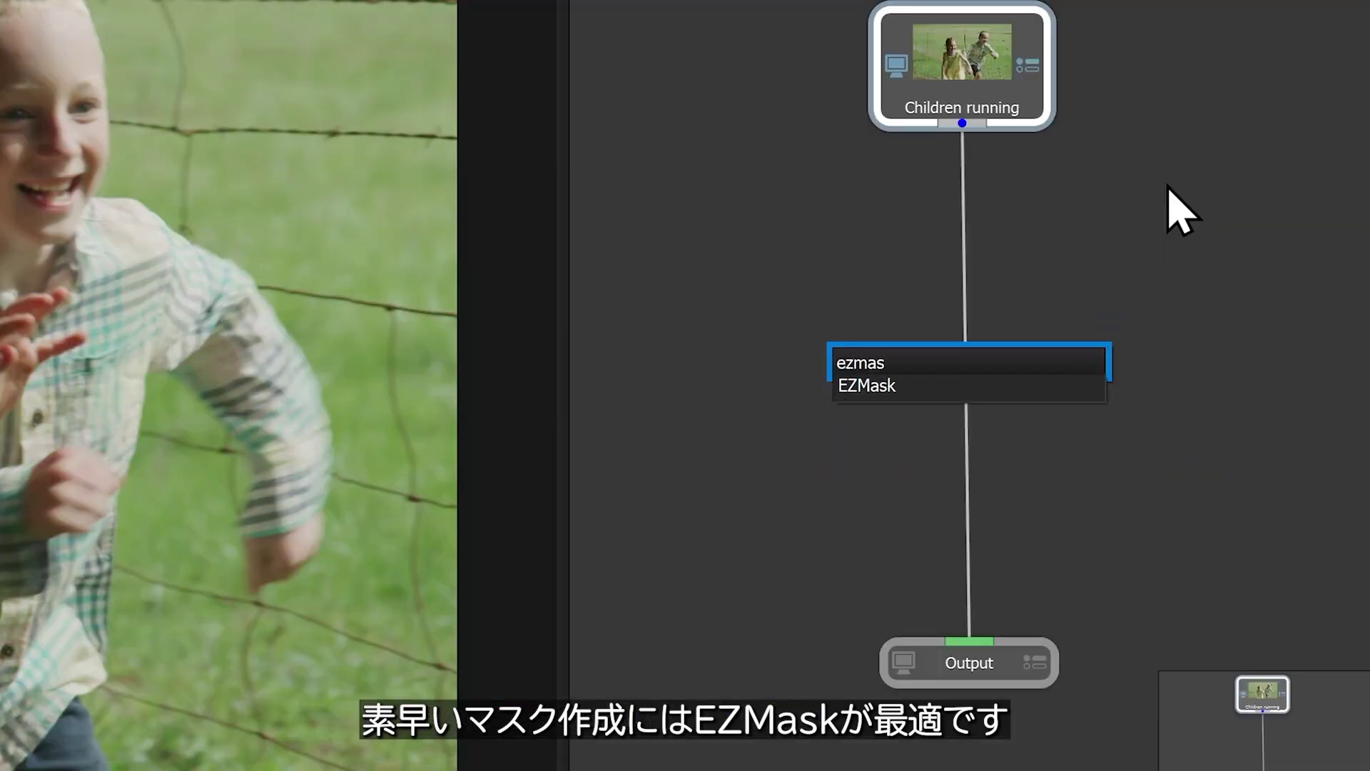
Insert the EZMask node and paint background strokes around the girl, then start a new node search.
{"action": "key", "text": "Return"}
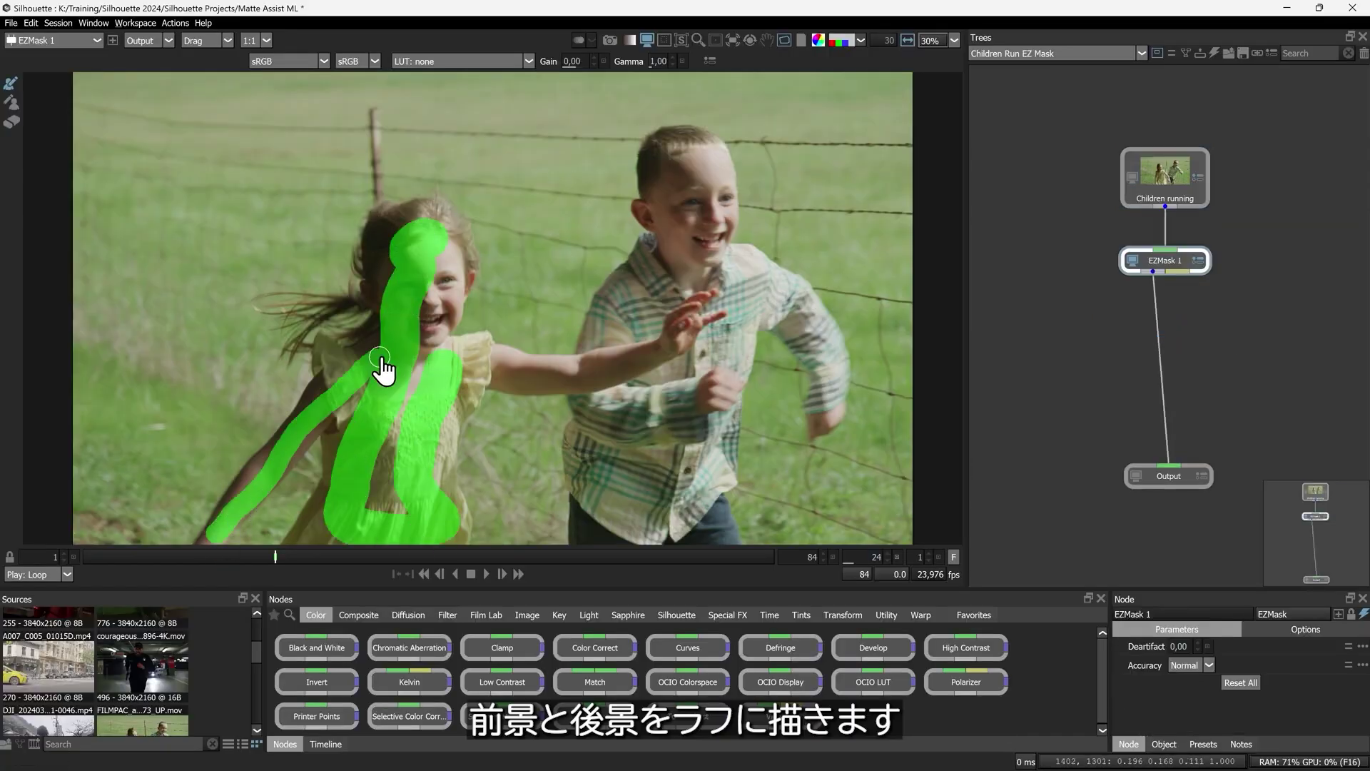
{"action": "mouse_move", "coordinate": [344, 259]}
{"action": "left_mouse_down"}
{"action": "mouse_move", "coordinate": [611, 282]}
{"action": "mouse_move", "coordinate": [140, 190]}
{"action": "mouse_move", "coordinate": [160, 472]}
{"action": "left_mouse_up"}
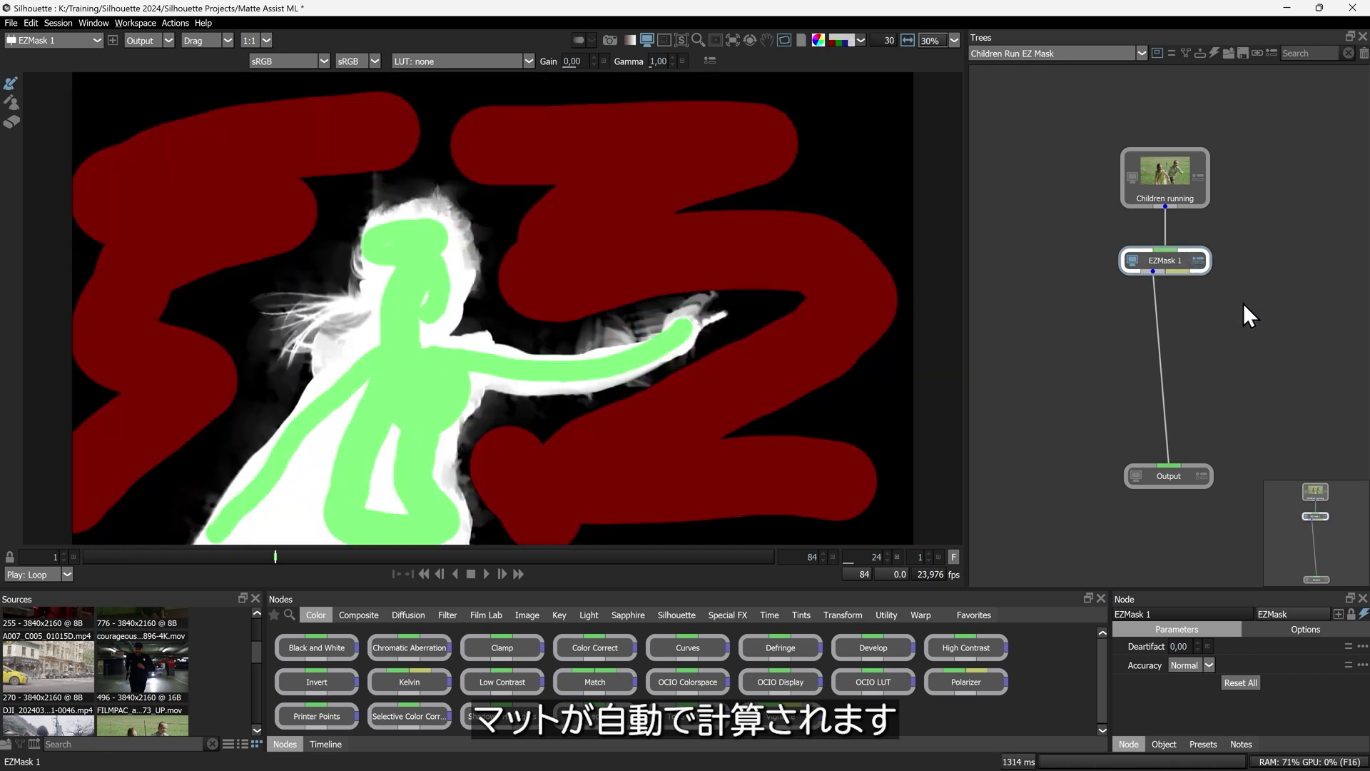
{"action": "key", "text": "Tab"}
{"action": "type", "text": "matte ass"}
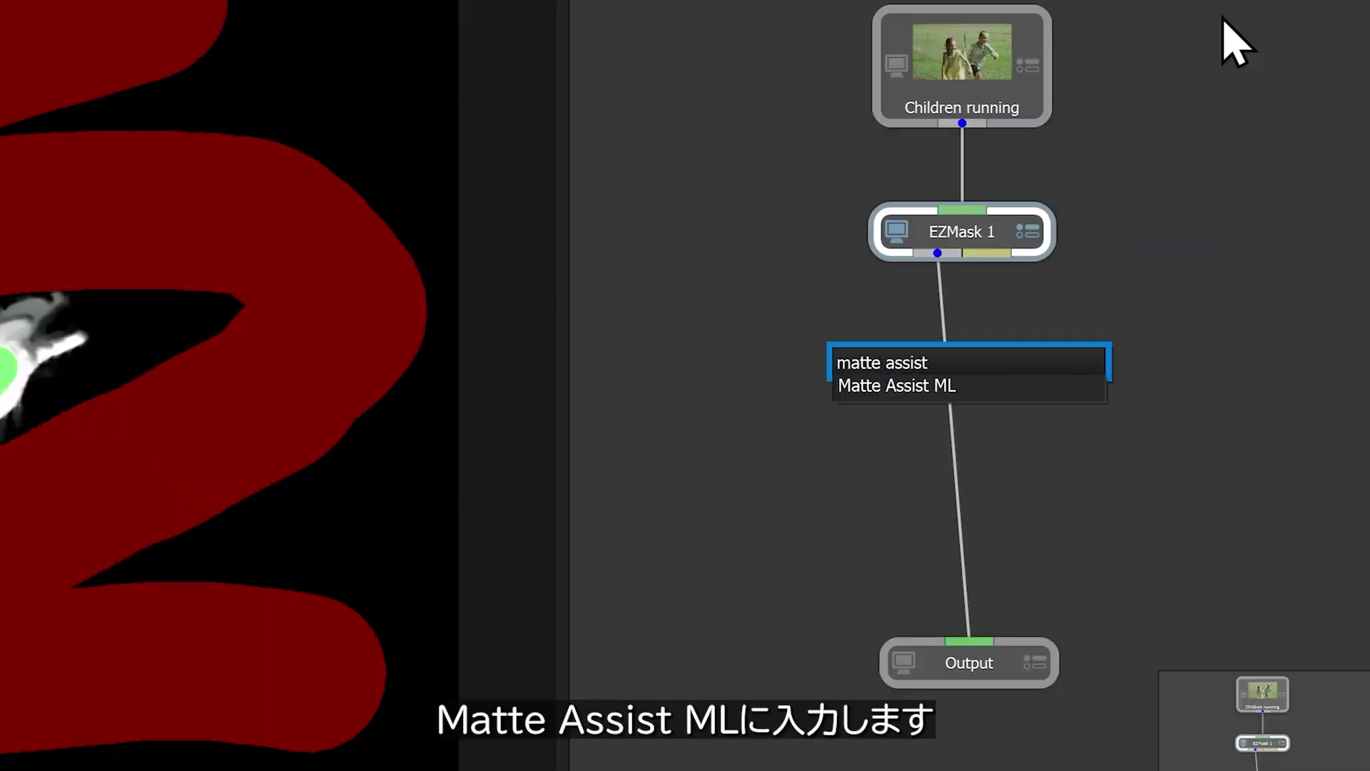
Insert Matte Assist ML under EZMask 1 and view the girl's generated alpha matte.
{"action": "key", "text": "Return"}
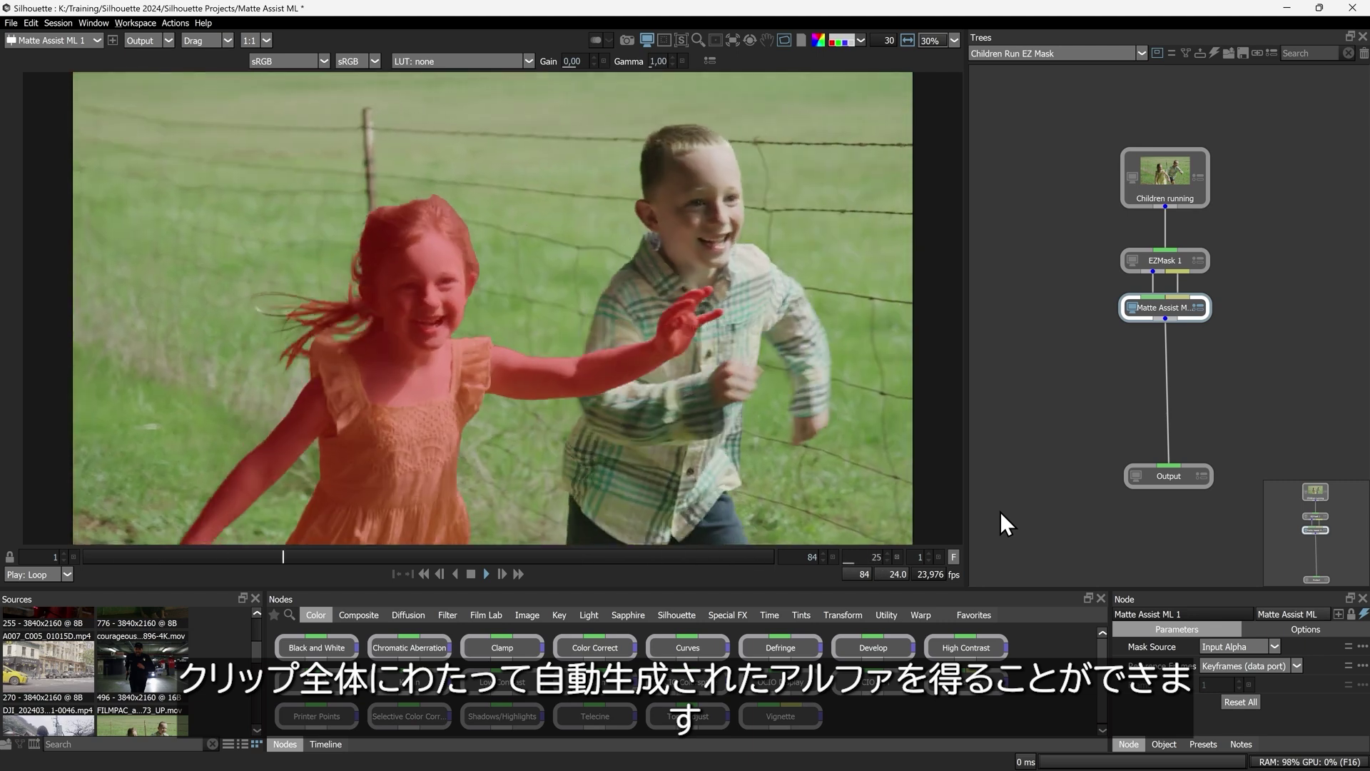
{"action": "key", "text": "a"}
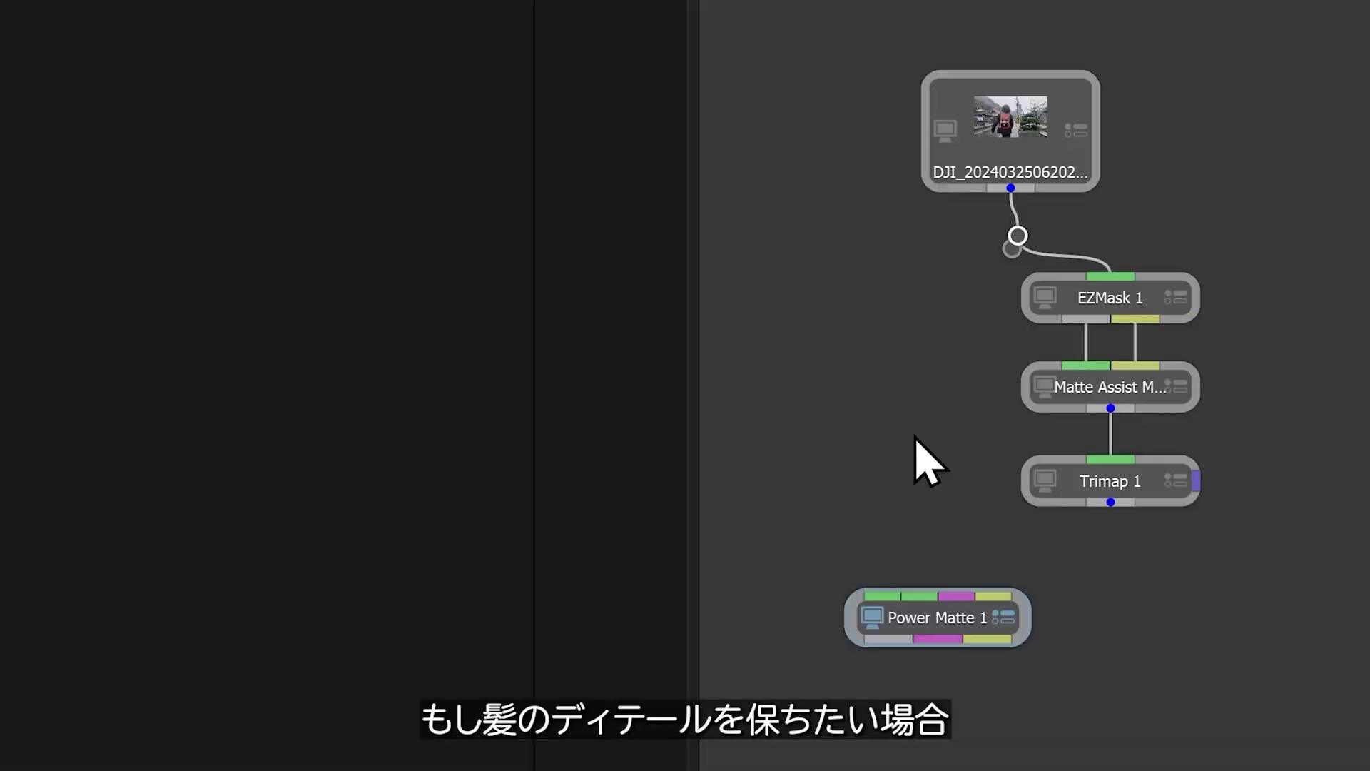
Wire the DJI walking-woman clip into Power Matte 1 and view its refined hair matte.
{"action": "left_click_drag", "start_coordinate": [880, 603], "coordinate": [882, 607]}
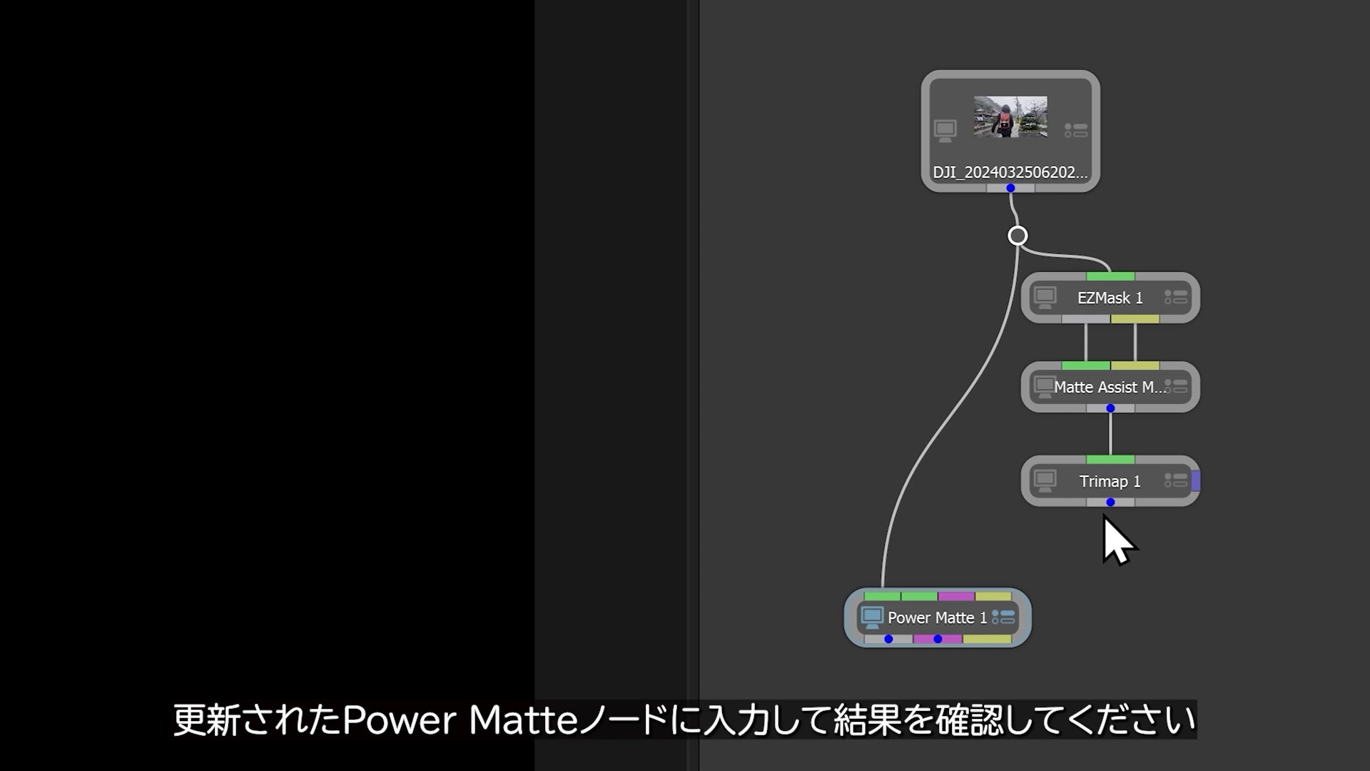
{"action": "left_click", "coordinate": [962, 620]}
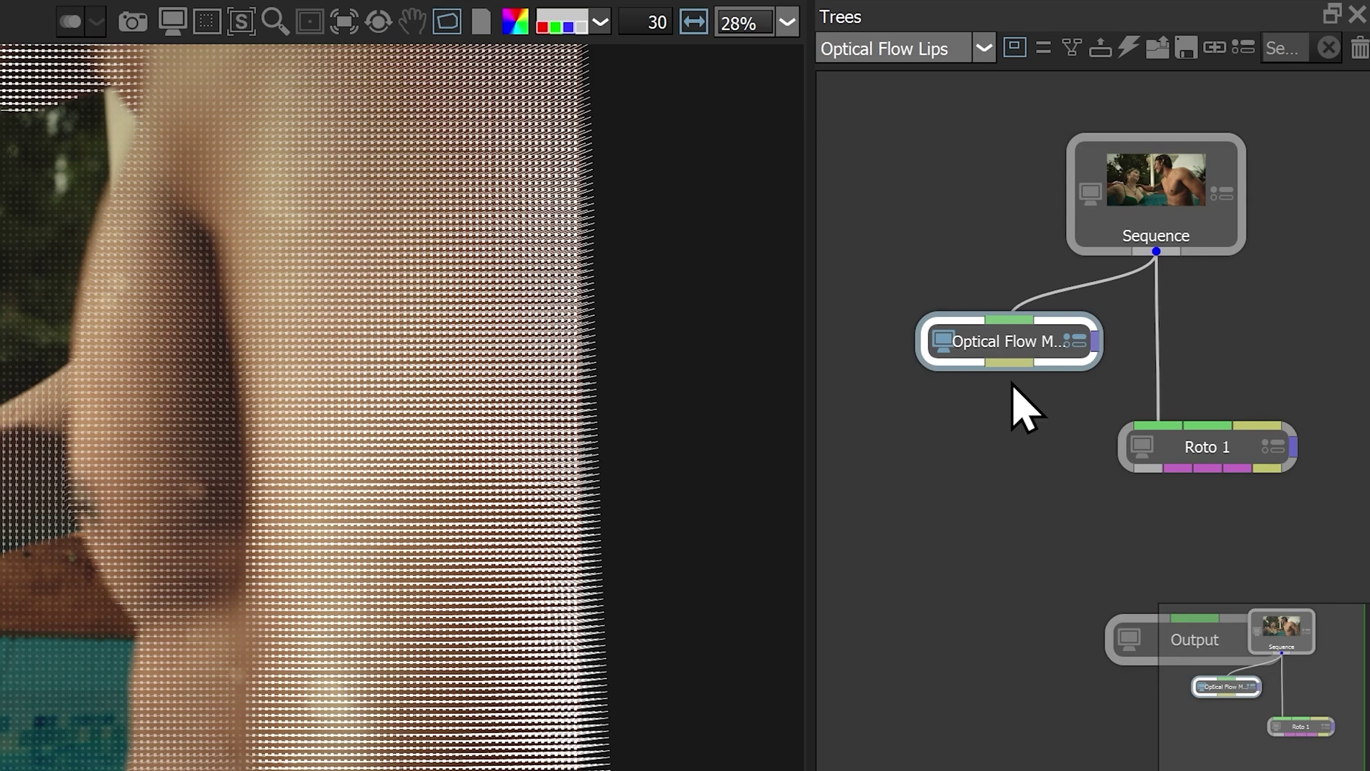
Set Roto 1's tracker to optical flow mode, raise the keyframe increment by one, and browse Image nodes.
{"action": "left_click", "coordinate": [1216, 454]}
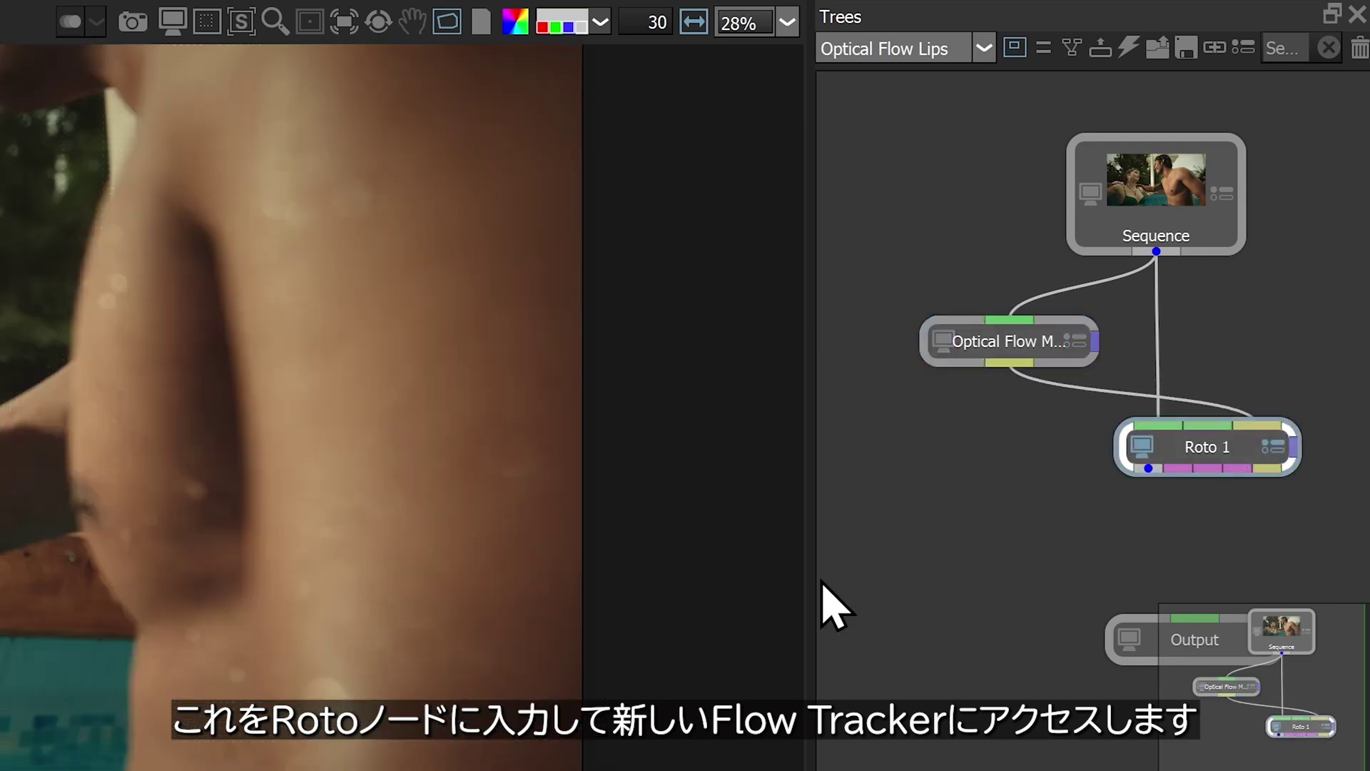
{"action": "left_click", "coordinate": [541, 499]}
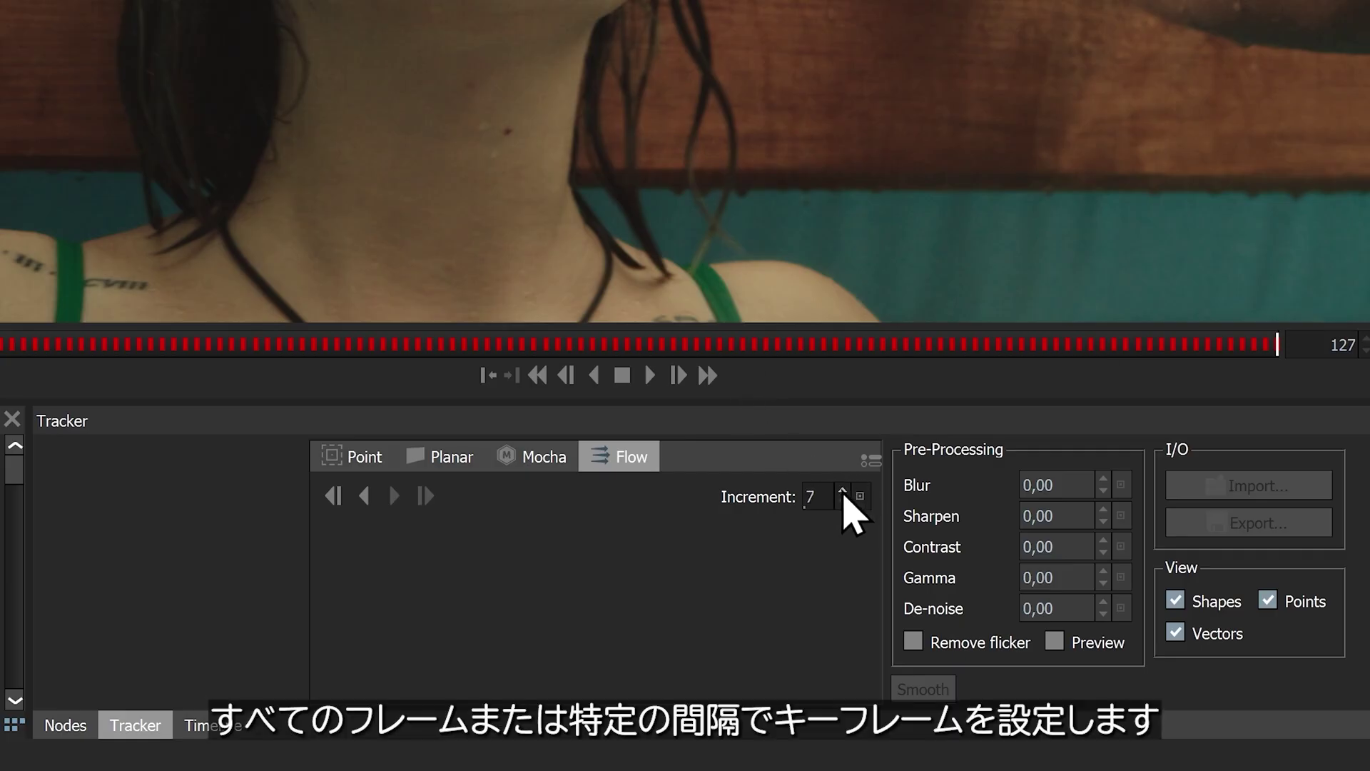
{"action": "left_click", "coordinate": [843, 492]}
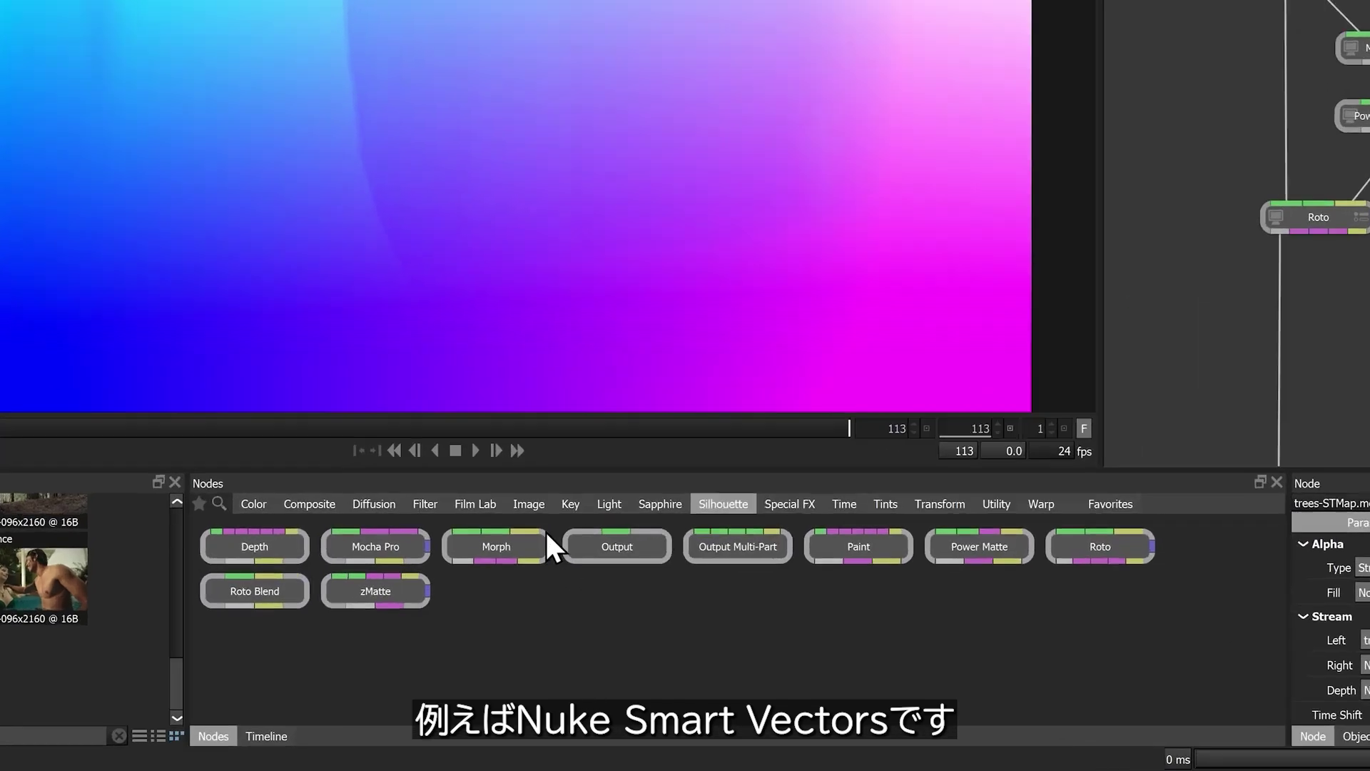
{"action": "left_click", "coordinate": [529, 503]}
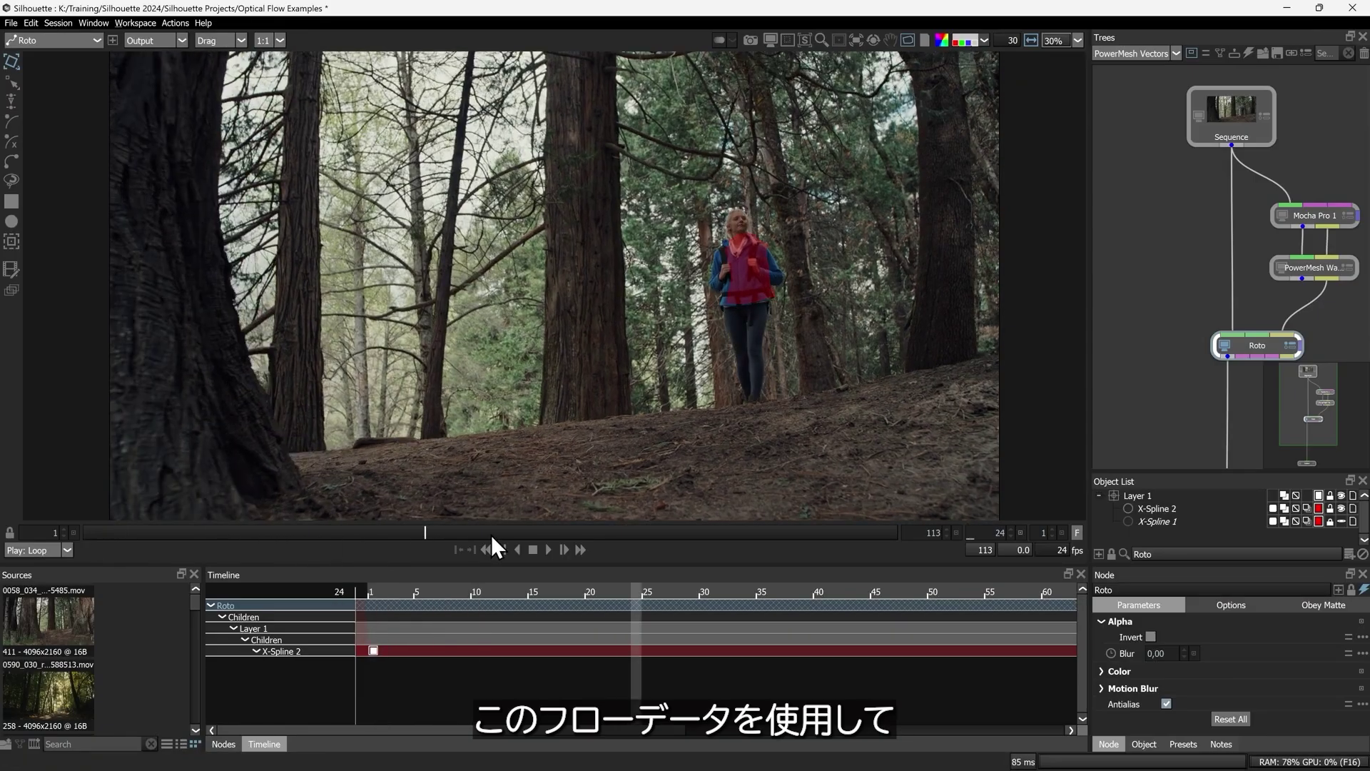
Flow-track X-Spline 2 forward (Ctrl+T) and scrub to review the hiker and moustache shapes across frames.
{"action": "left_click_drag", "start_coordinate": [492, 534], "coordinate": [908, 534]}
{"action": "key", "text": "ctrl+t"}
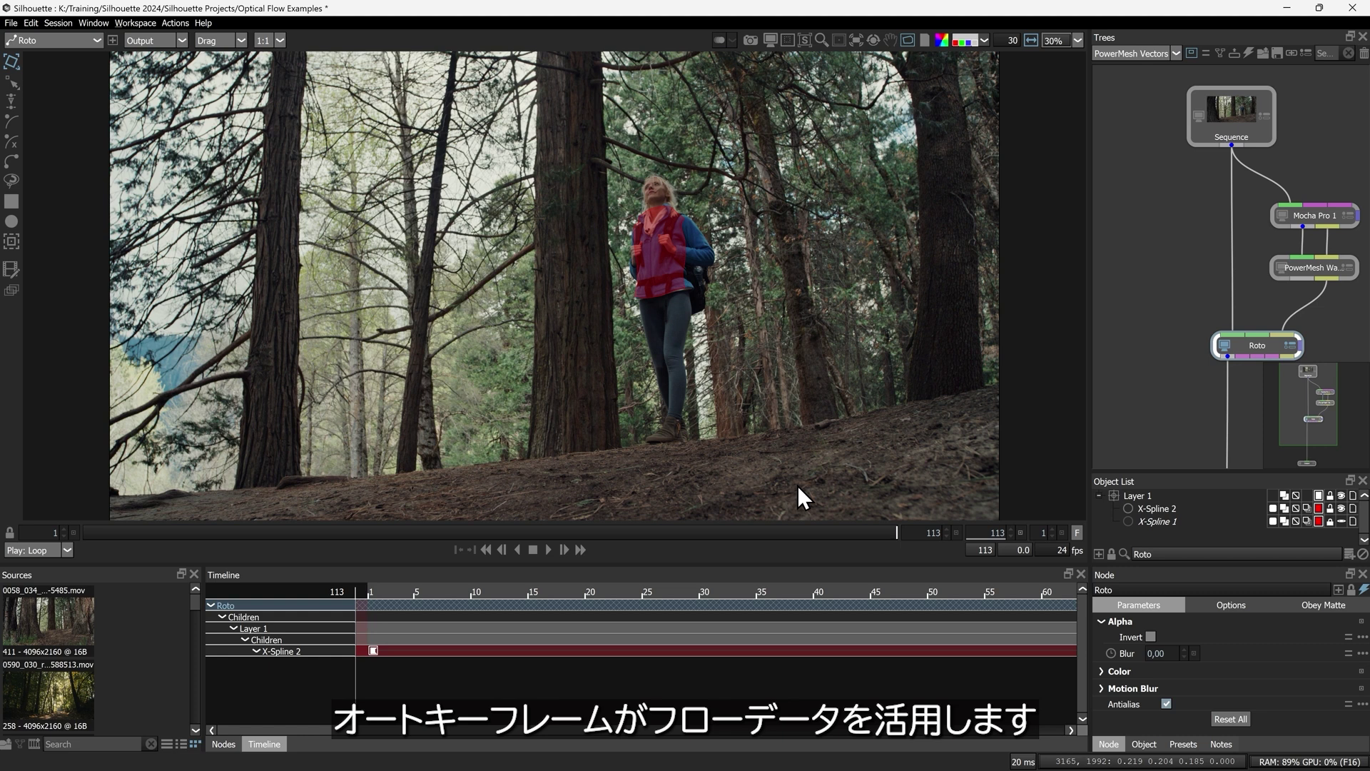
{"action": "left_click_drag", "start_coordinate": [708, 533], "coordinate": [295, 537]}
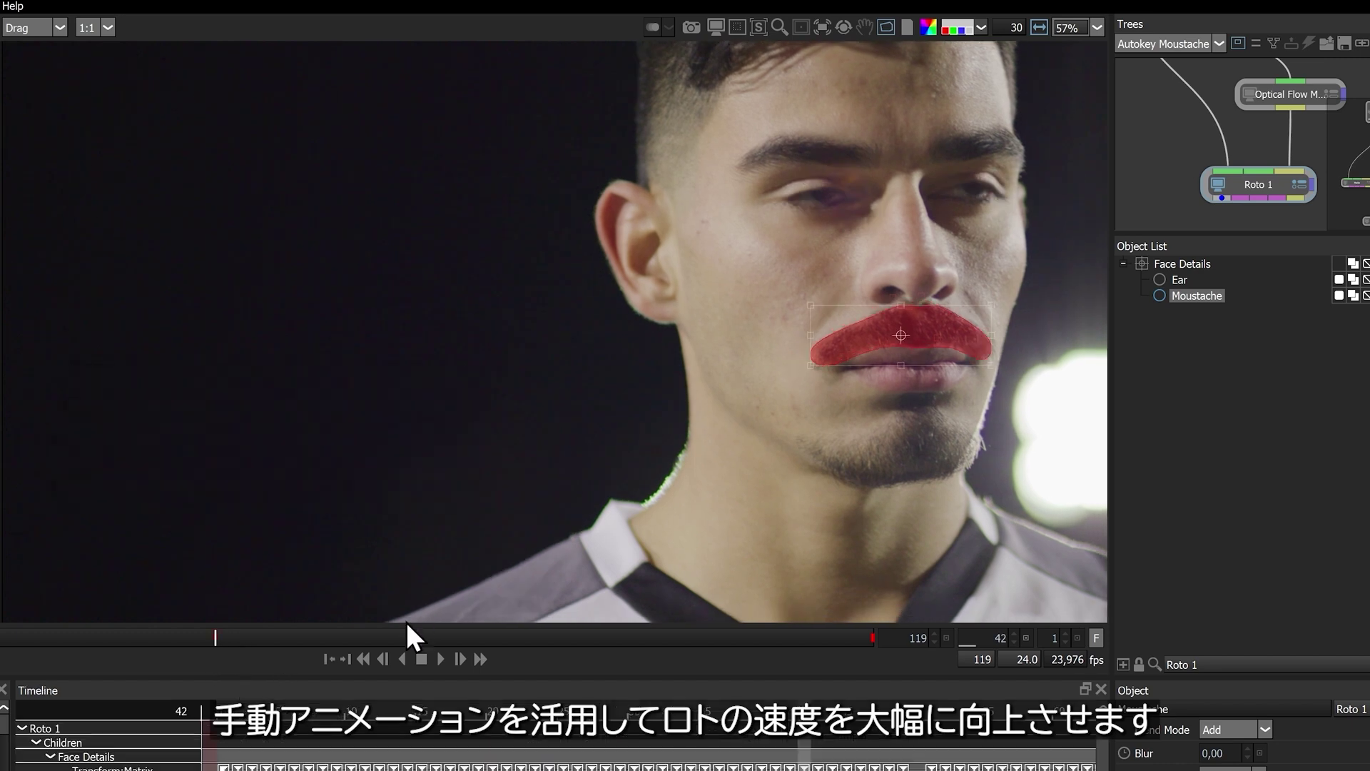
{"action": "left_click_drag", "start_coordinate": [419, 637], "coordinate": [667, 637]}
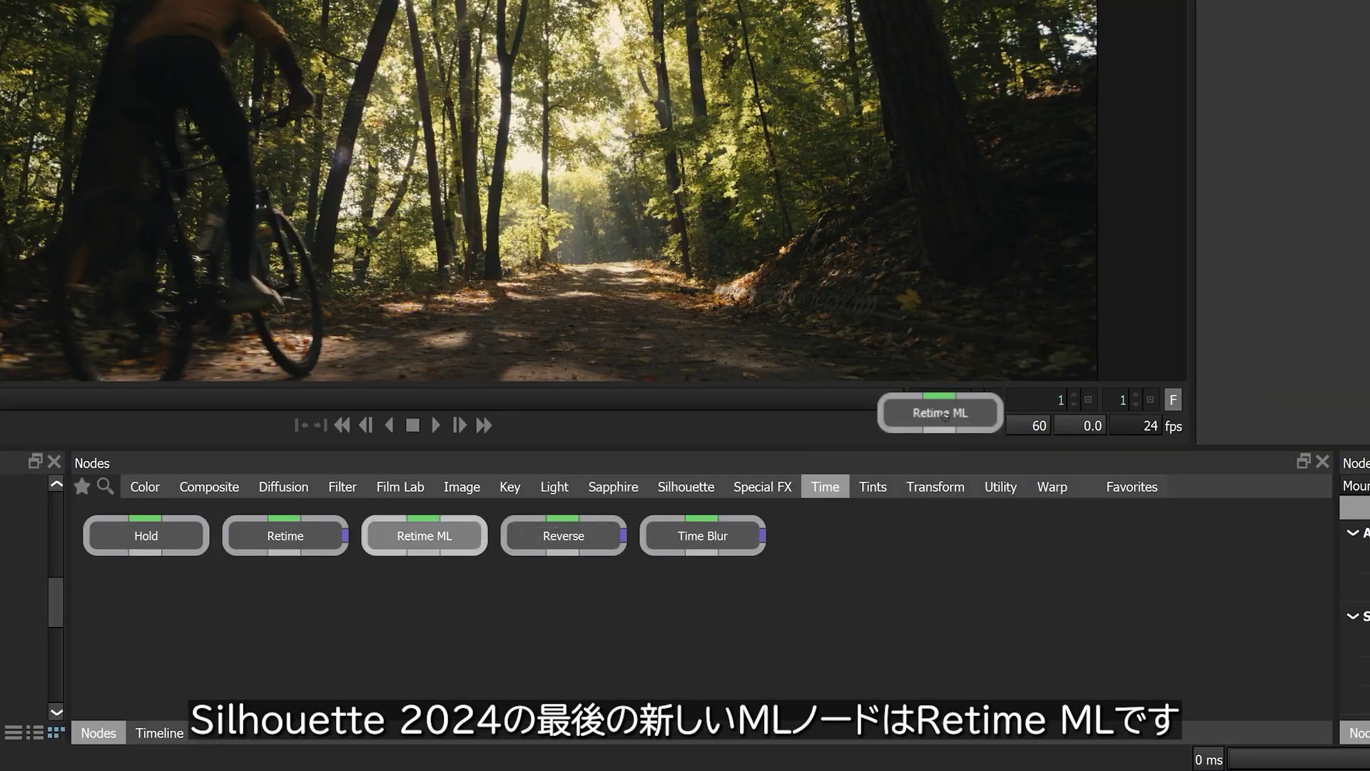
Drop a Retime ML node from the Time tab into the mountain bike tree.
{"action": "left_click_drag", "start_coordinate": [460, 538], "coordinate": [1307, 245]}
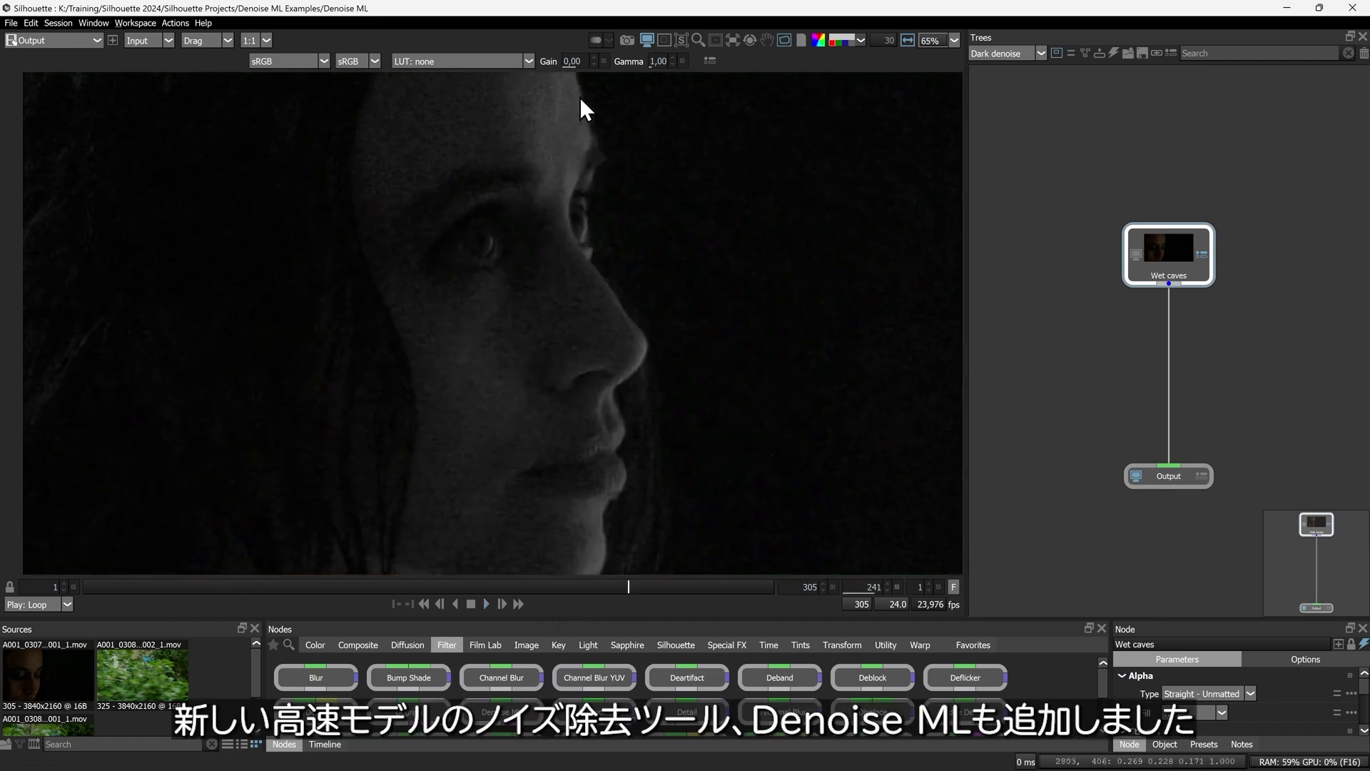
Raise the viewer Gamma to reveal noise and drop Denoise ML onto the Wet caves wire.
{"action": "left_click_drag", "start_coordinate": [663, 61], "coordinate": [669, 62]}
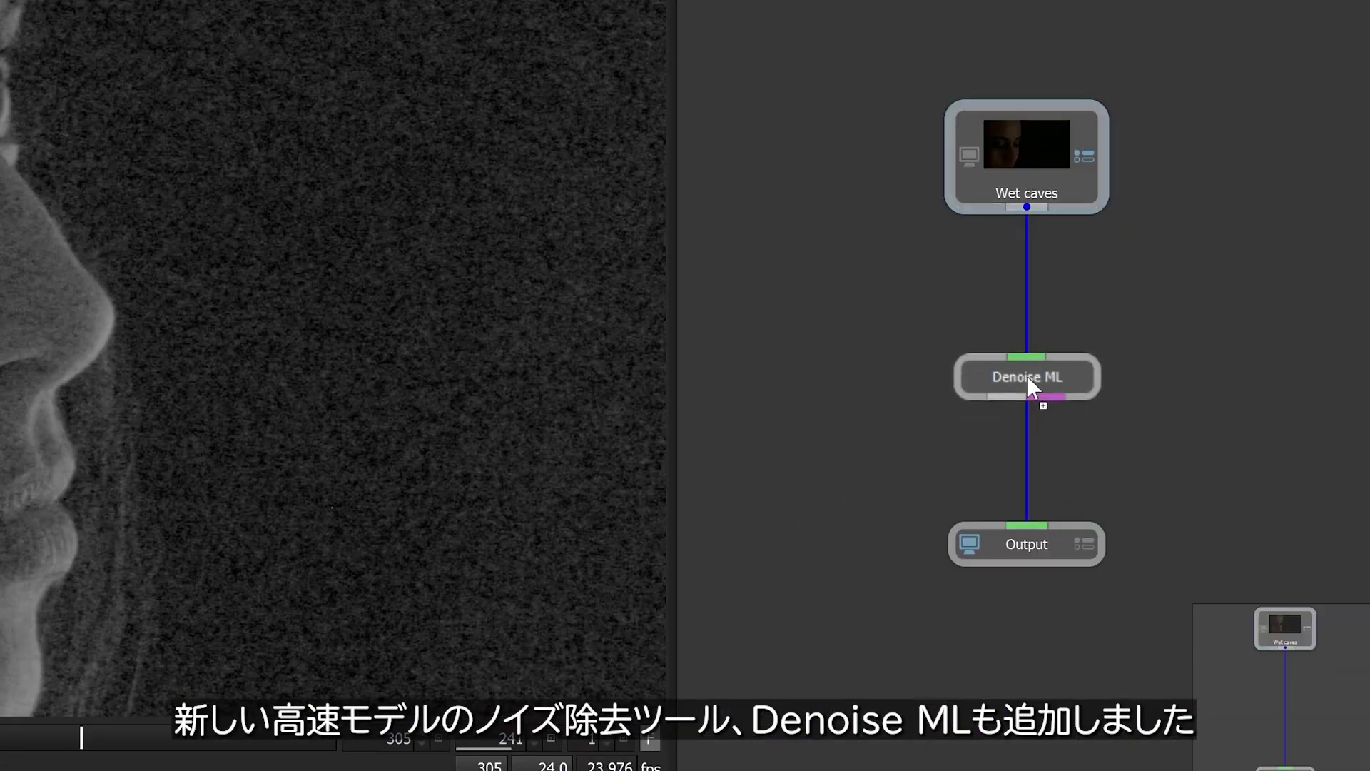
{"action": "left_click", "coordinate": [1023, 393]}
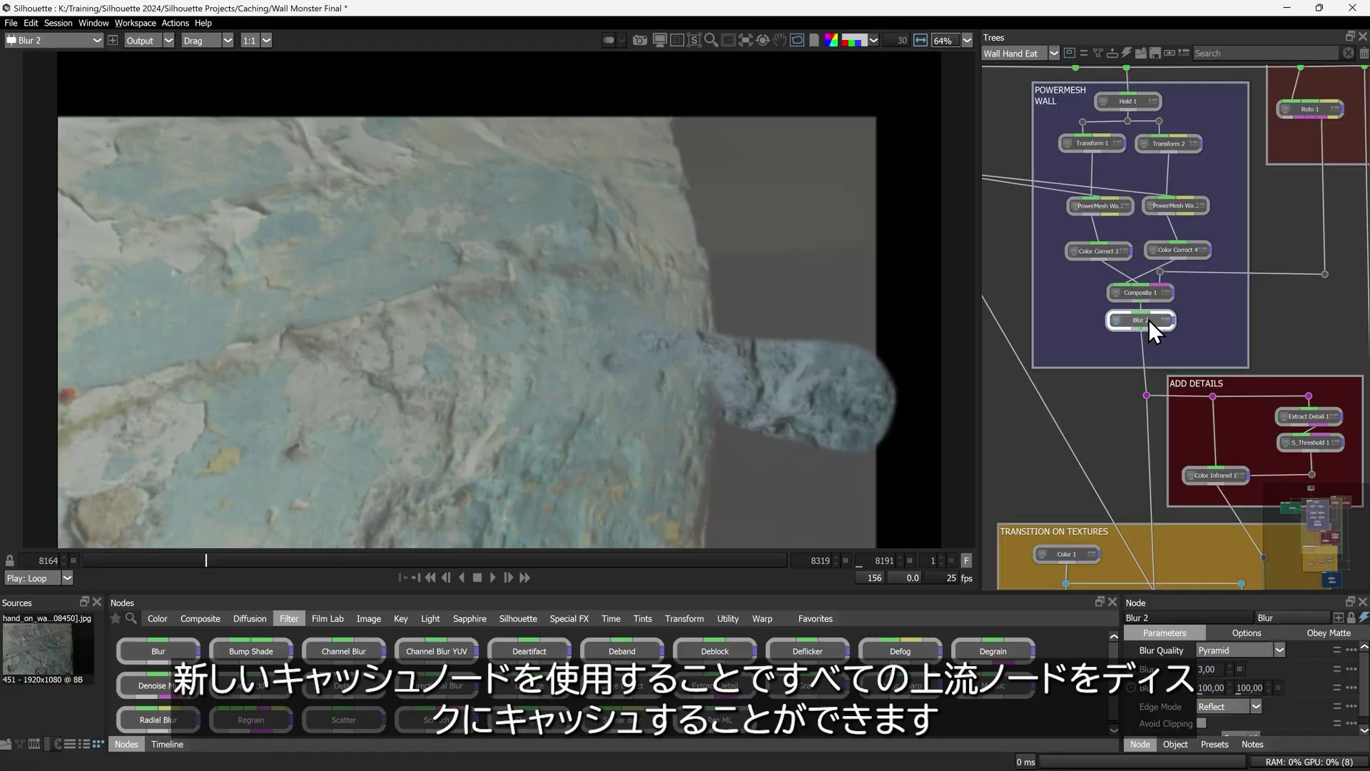
{"action": "type", "text": "cac"}
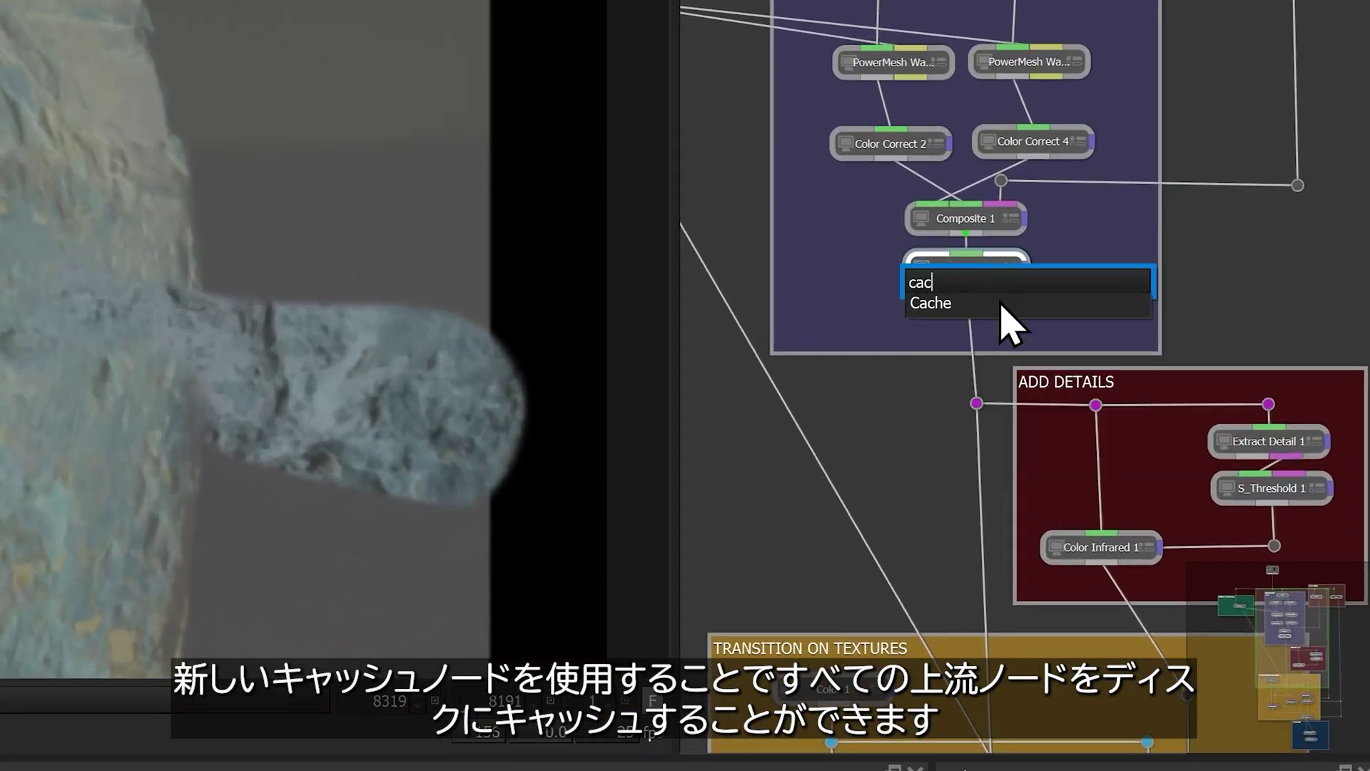
Insert Cache 1 below Blur 2 and select S_ColorFuse 1 to see the final image.
{"action": "key", "text": "Return"}
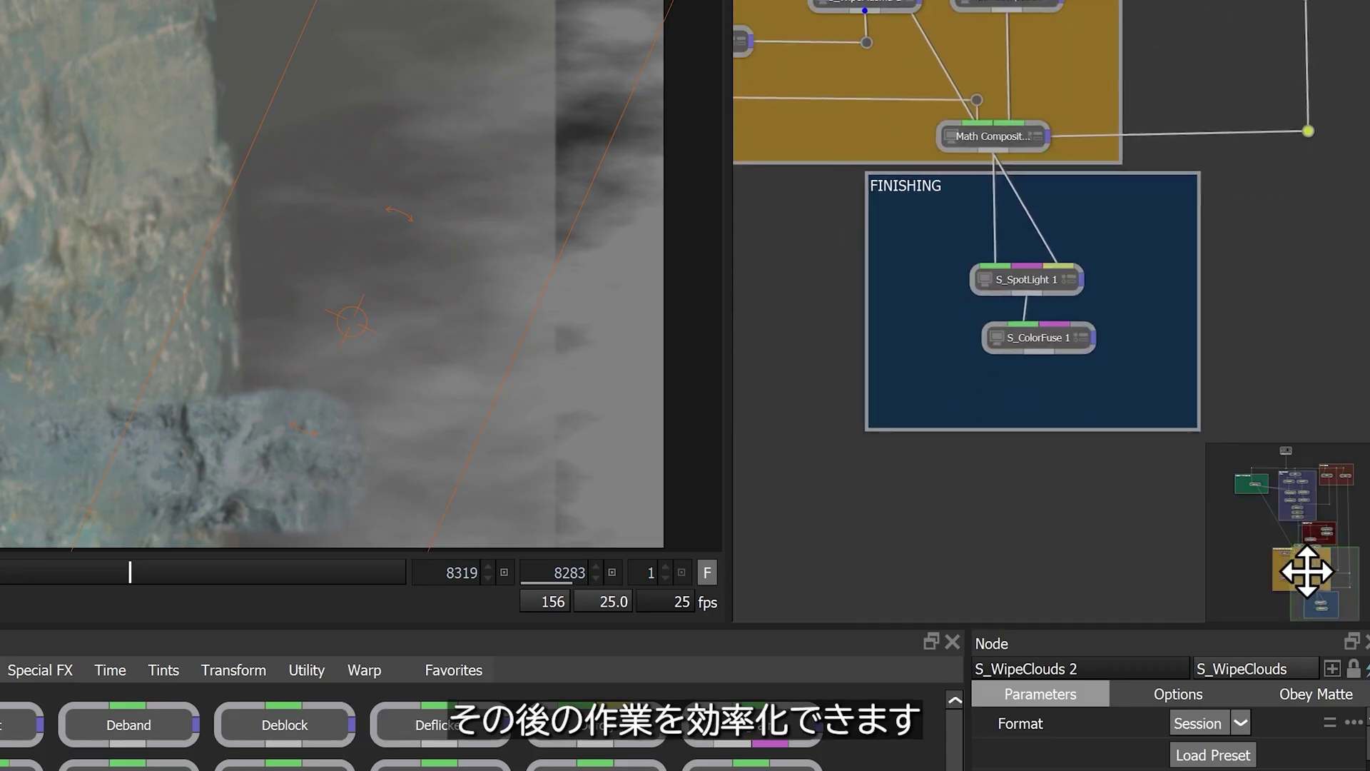
{"action": "left_click", "coordinate": [1007, 429]}
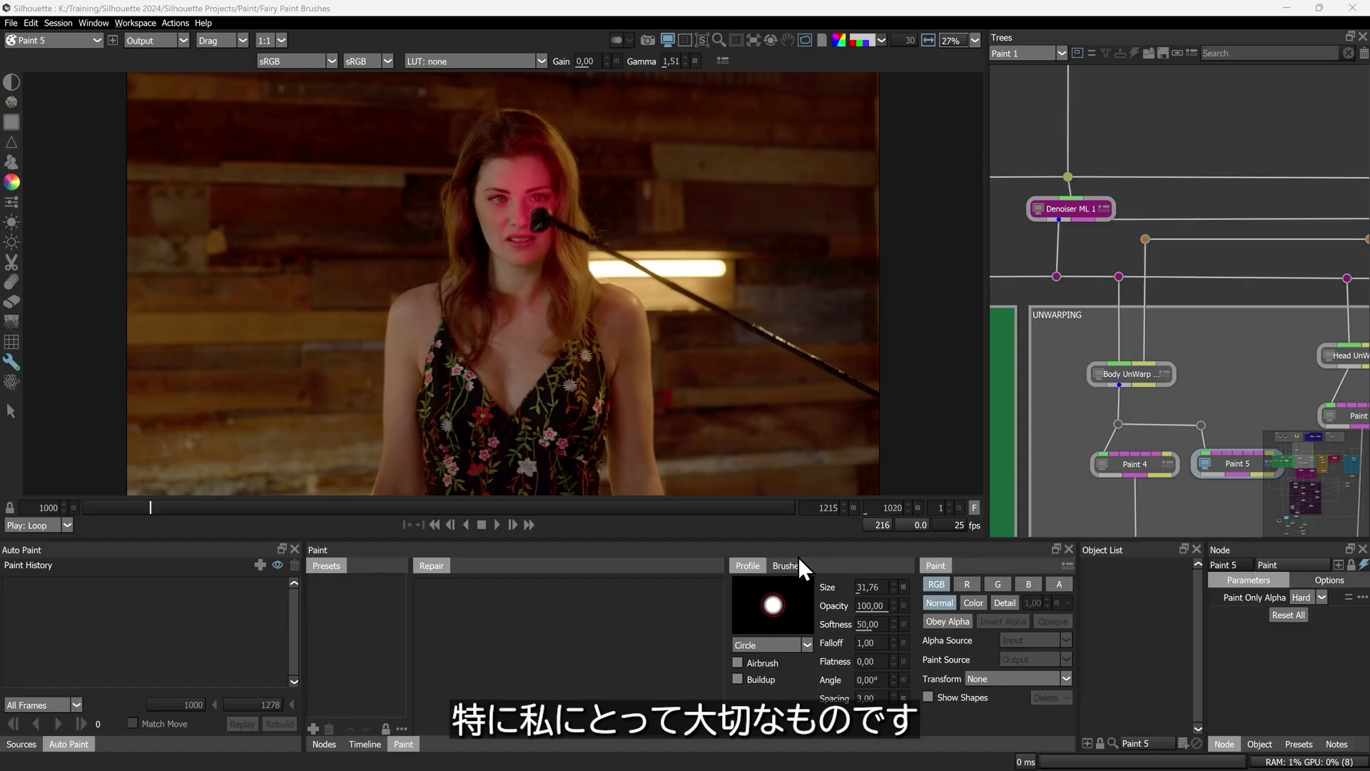
Choose the fourth ben_brush_01 brush from the imported SFX-BRUSHES Photoshop library.
{"action": "left_click", "coordinate": [794, 564]}
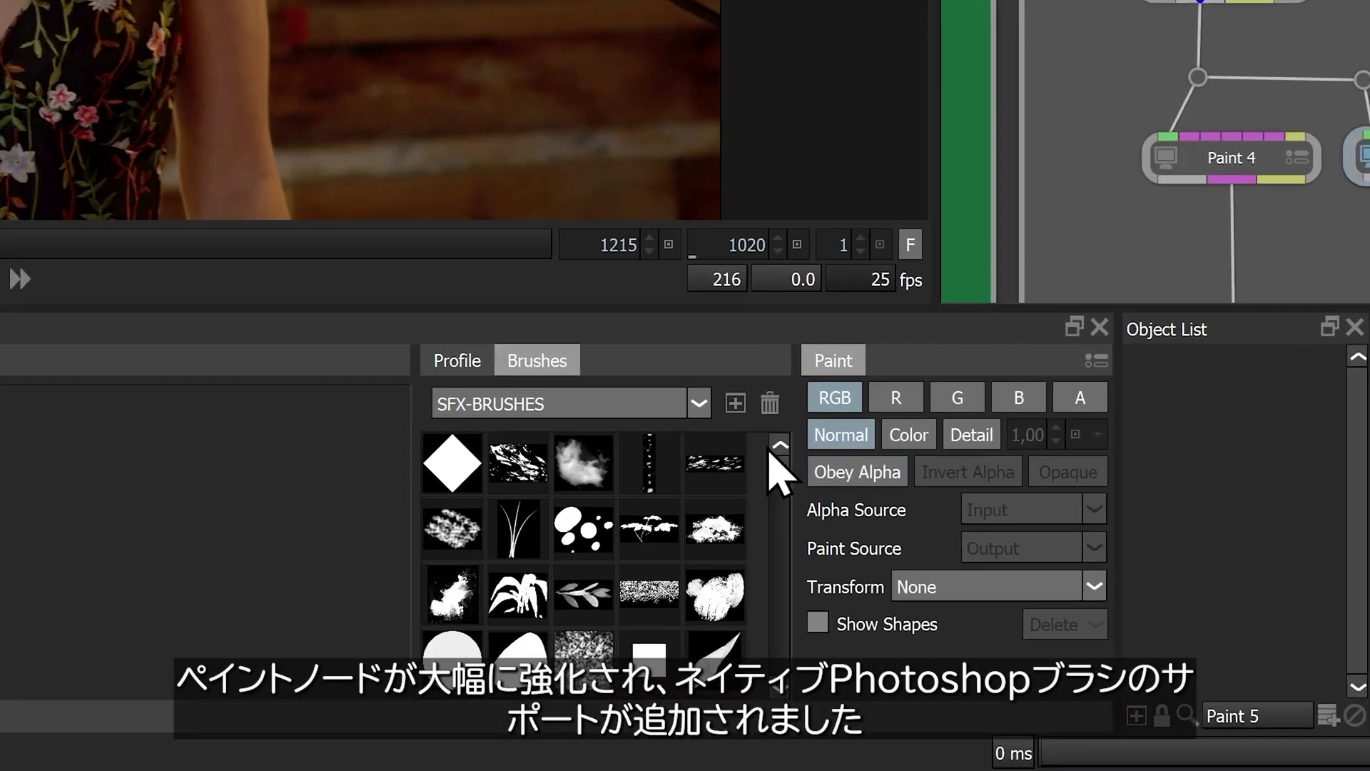
{"action": "left_click_drag", "start_coordinate": [780, 471], "coordinate": [780, 574]}
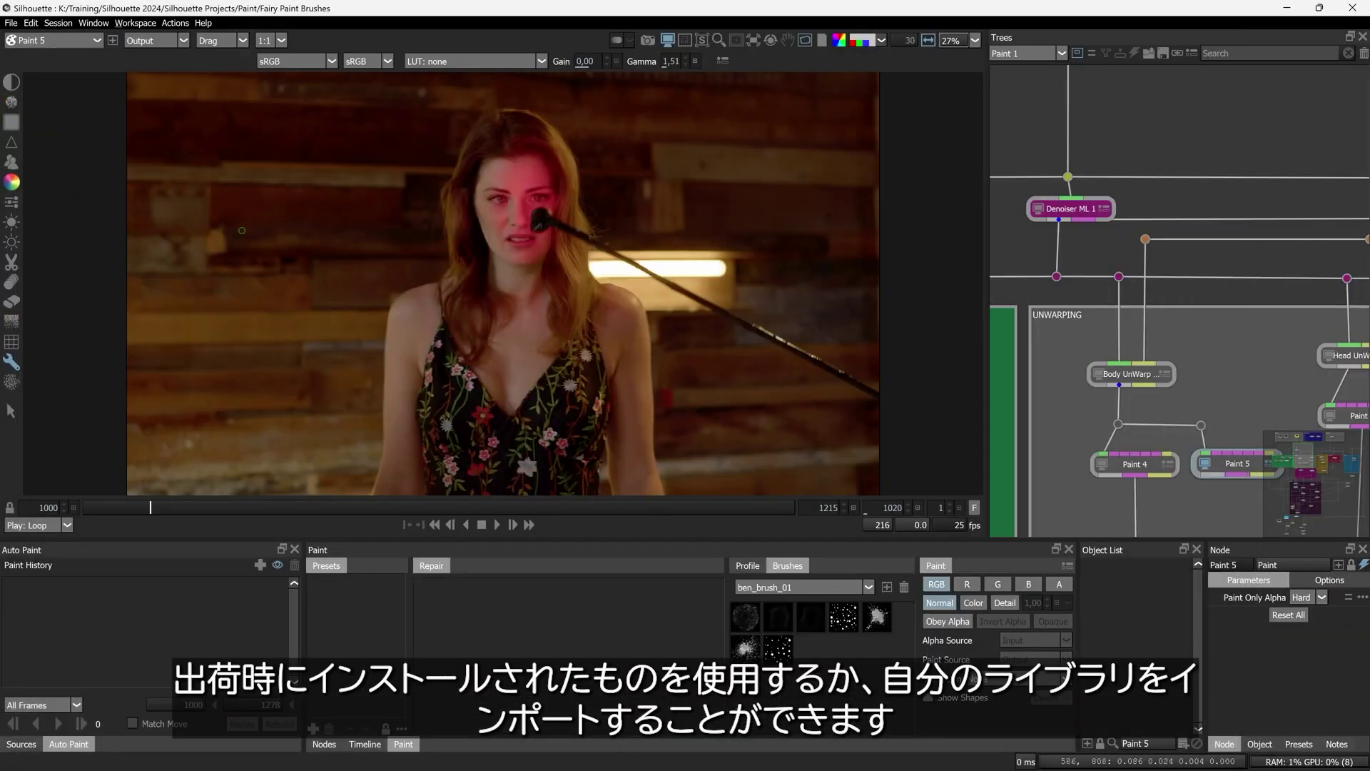
{"action": "left_click", "coordinate": [844, 618]}
{"action": "scroll", "coordinate": [413, 429], "scroll_direction": "up", "scroll_amount": 5}
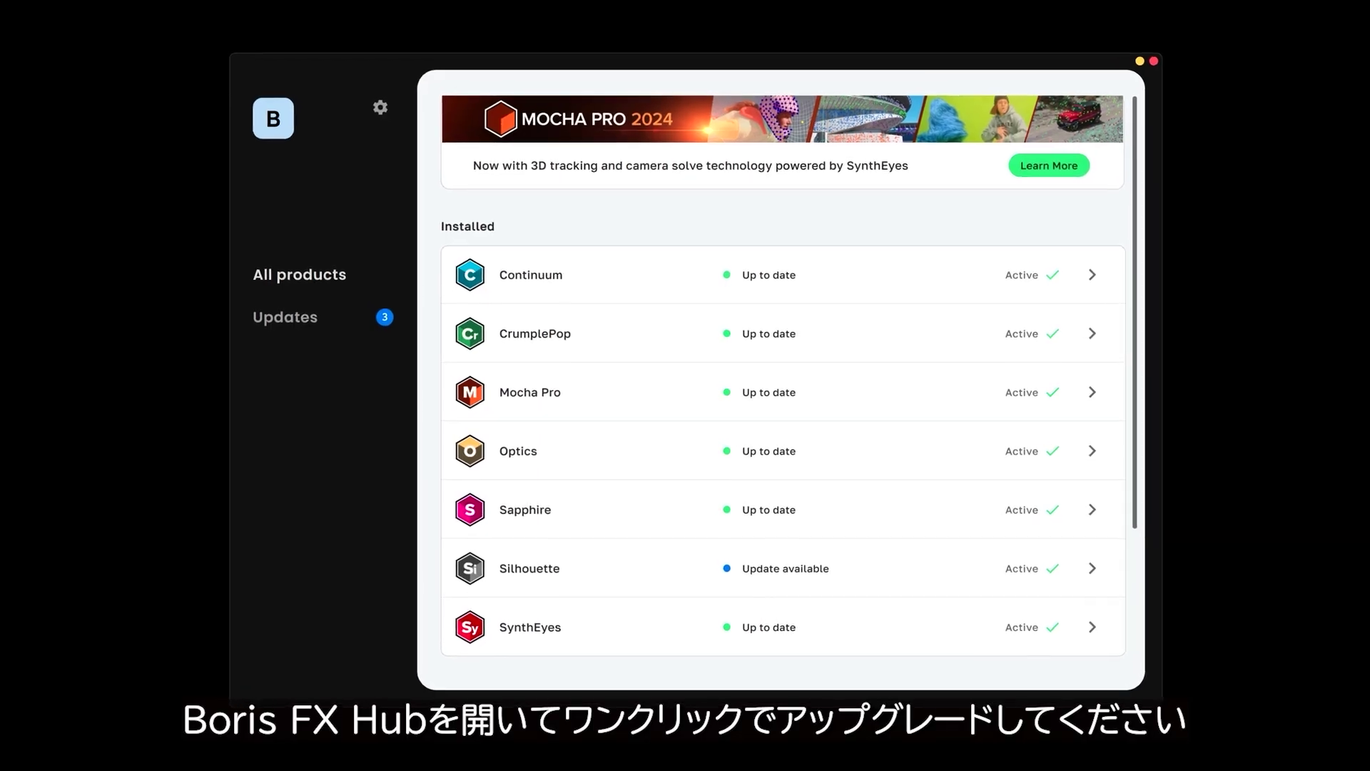
Start downloading the three Silhouette 2024.0 updates from the Hub's Updates list.
{"action": "left_click", "coordinate": [268, 319]}
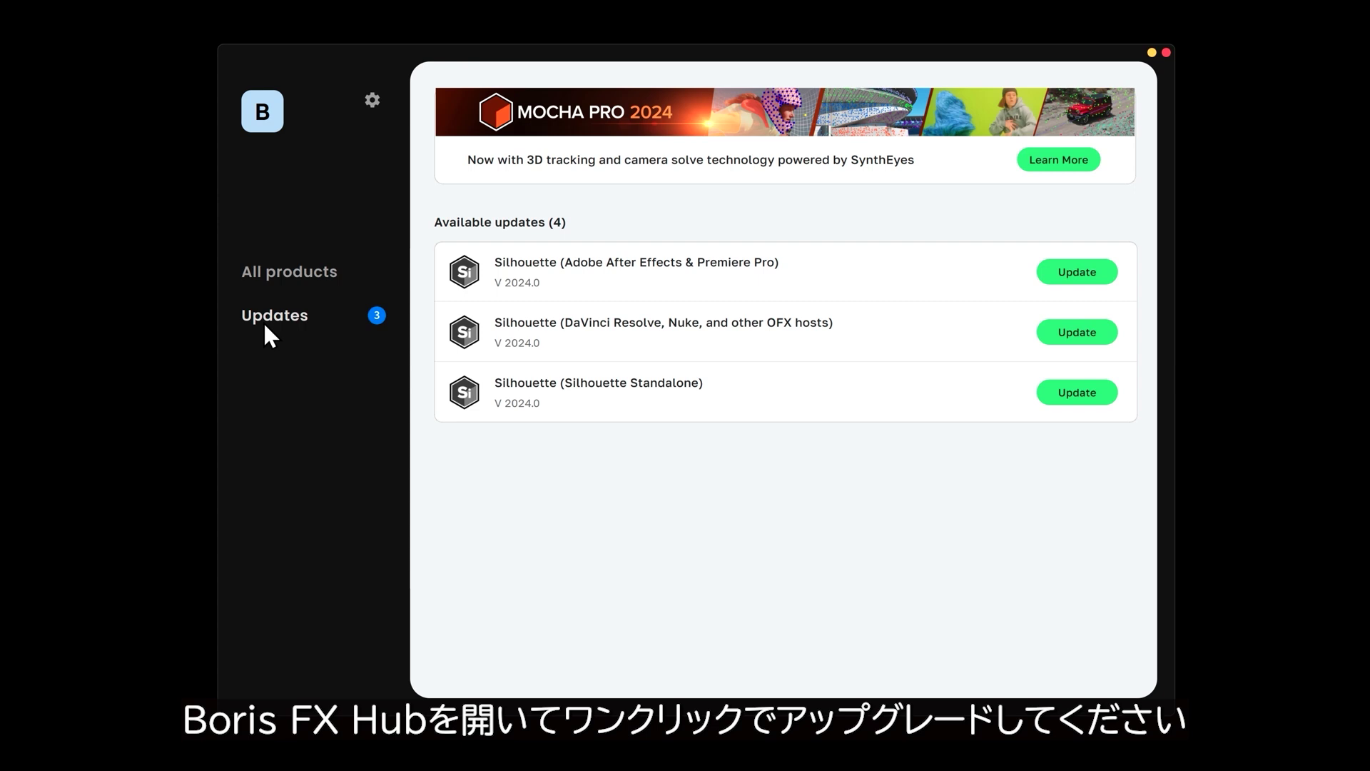
{"action": "left_click", "coordinate": [1107, 389]}
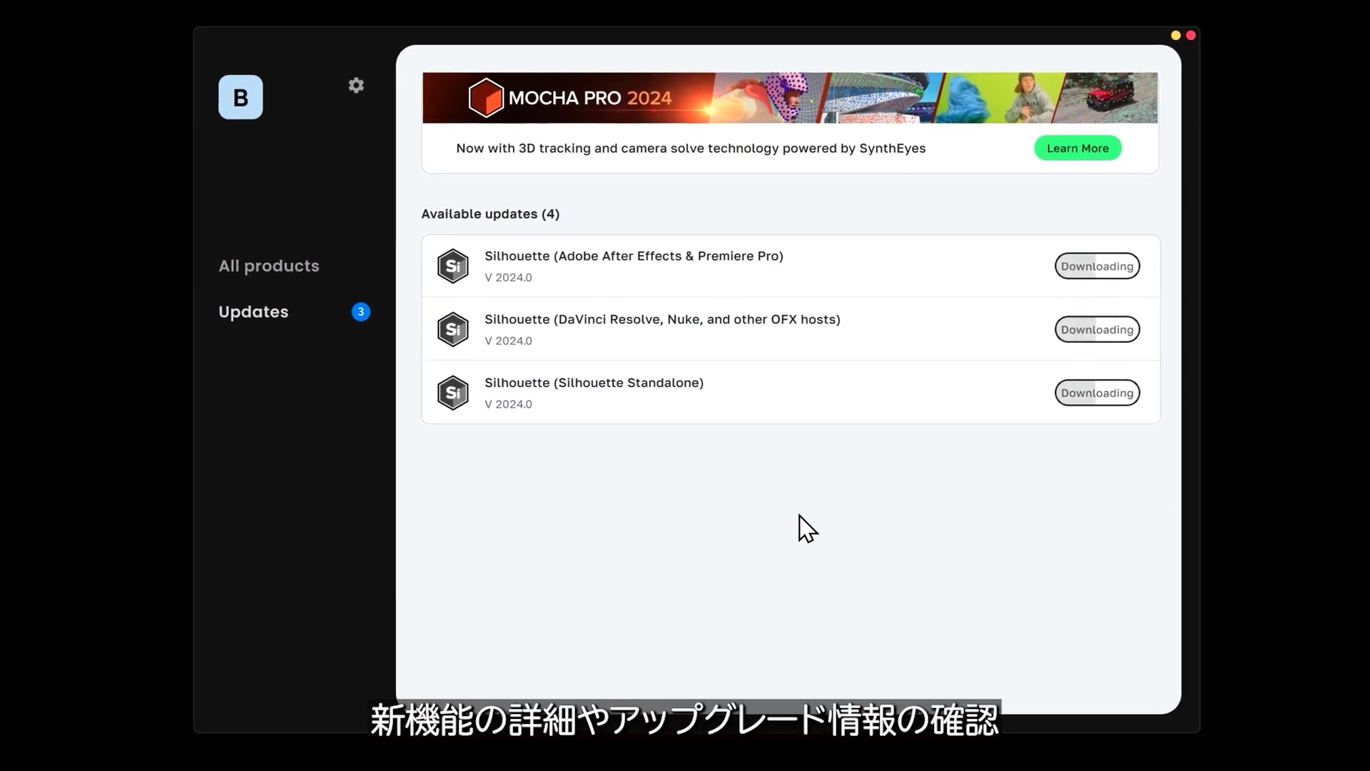